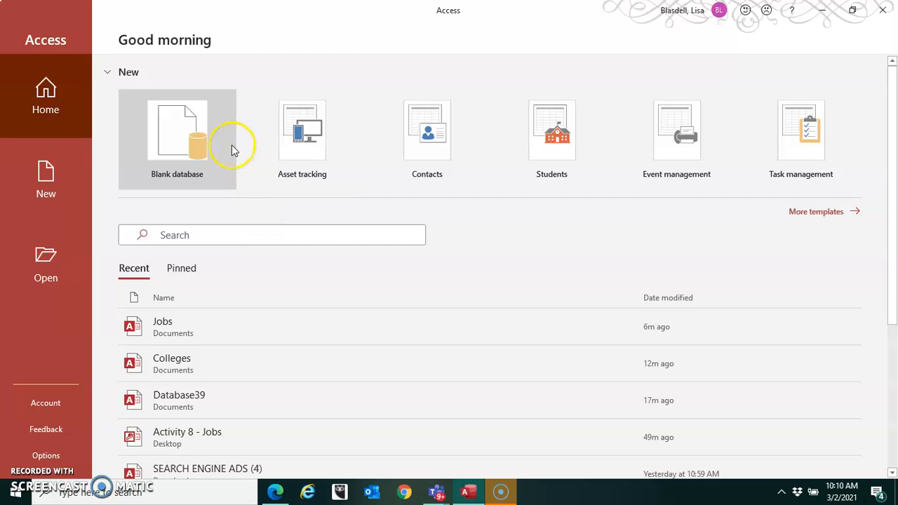
# Create a blank database with the file name States.
pyautogui.click(194, 150)
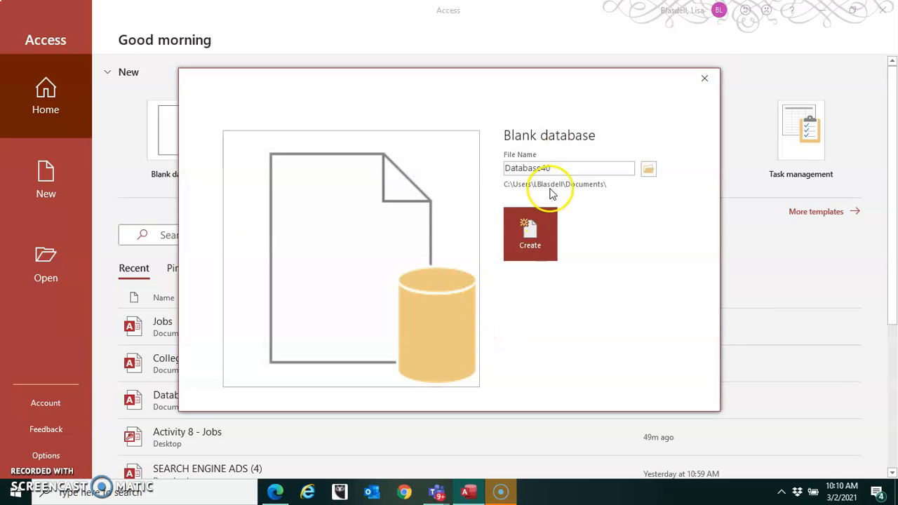
pyautogui.doubleClick(557, 167)
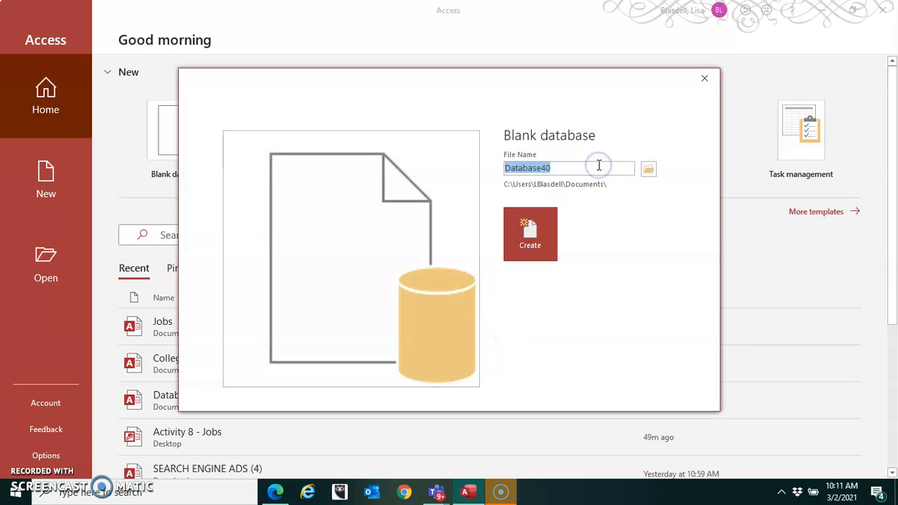
pyautogui.write('S')
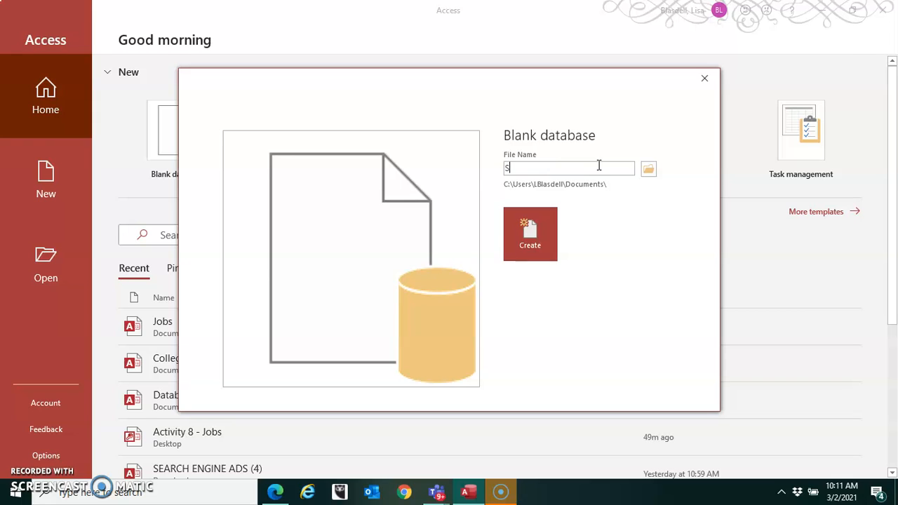
pyautogui.write('tates')
pyautogui.click(557, 231)
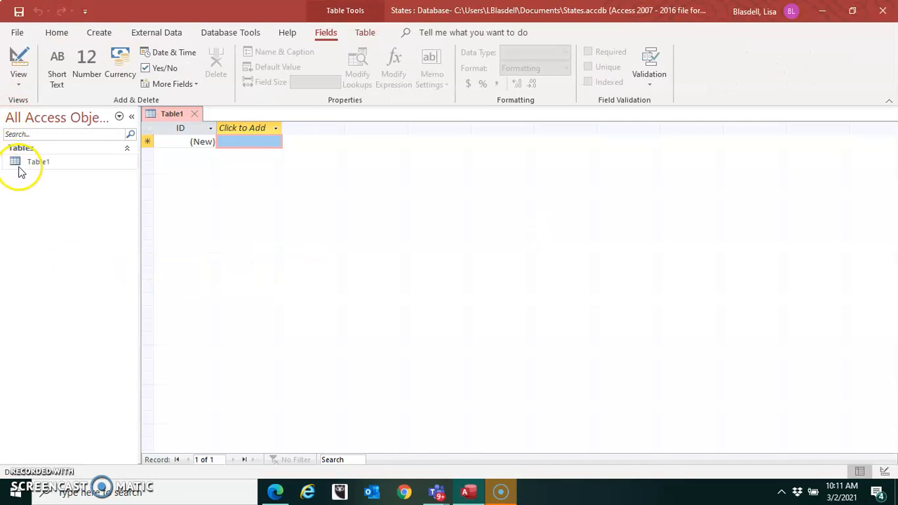
# Switch the default table to Design View, saving it under the name 50 States.
pyautogui.click(18, 165)
pyautogui.click(19, 76)
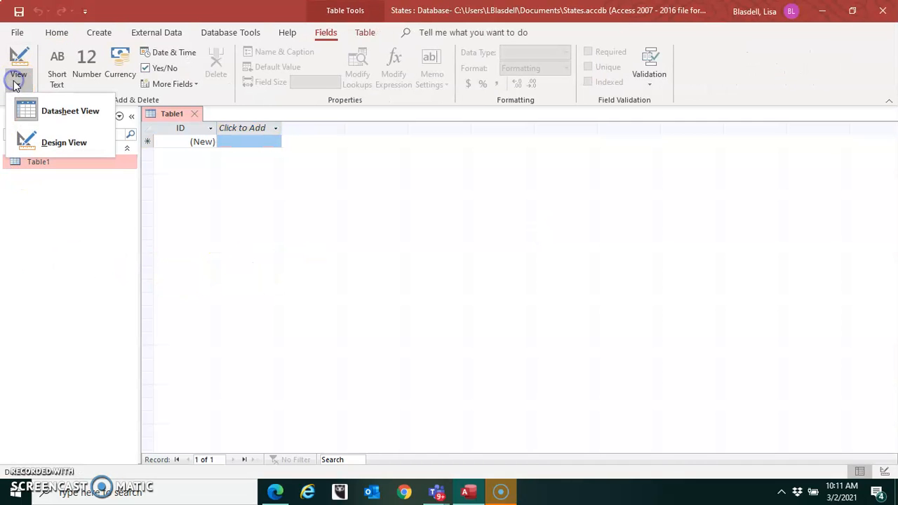
pyautogui.click(30, 149)
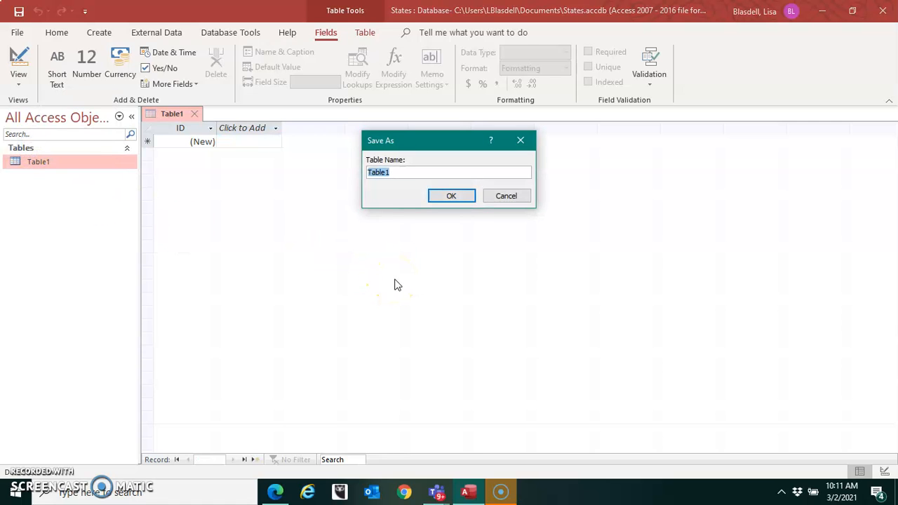
pyautogui.write('50 States')
pyautogui.click(451, 196)
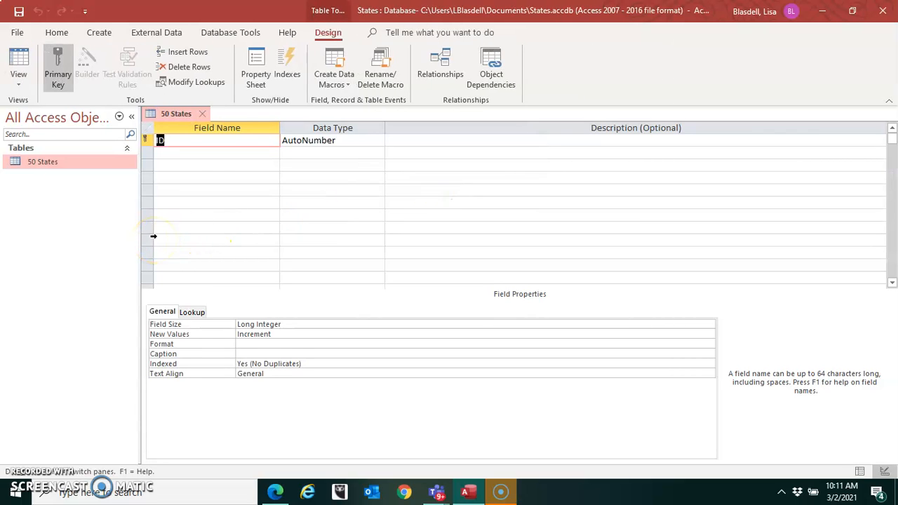
# Delete the ID field together with its primary key from the table design.
pyautogui.rightClick(148, 140)
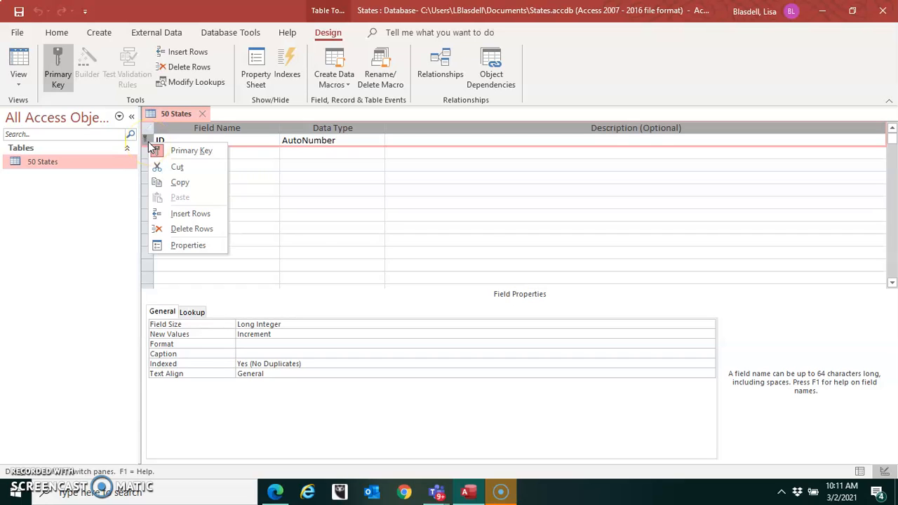
pyautogui.click(183, 229)
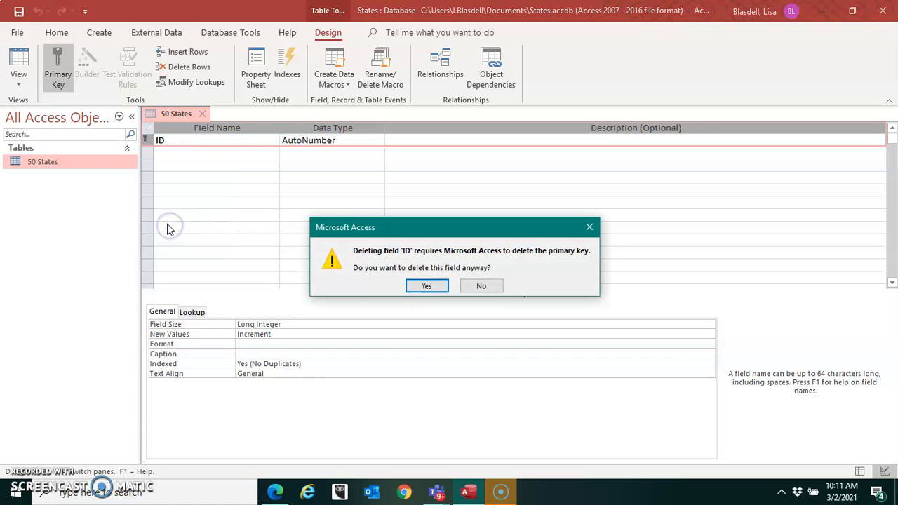
pyautogui.click(425, 286)
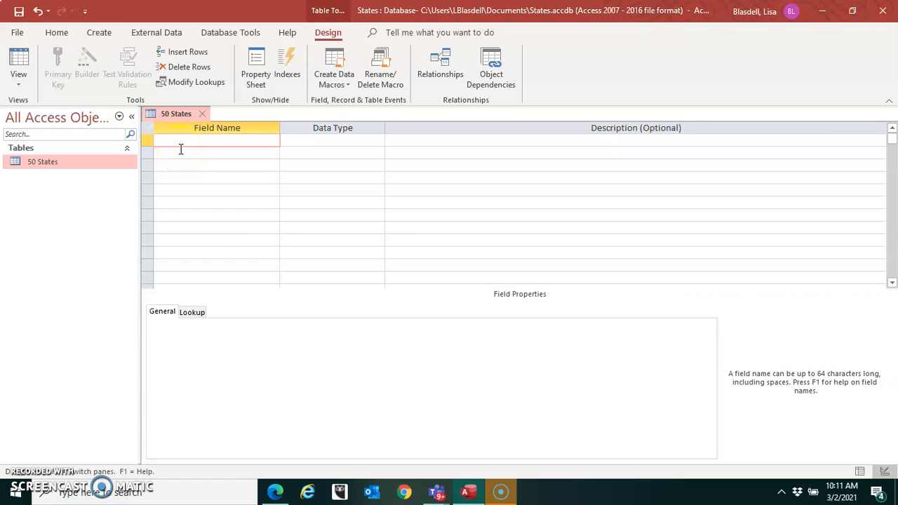
# Add the fields State, Abbreviation and Flower to the table design, each with the Short Text data type.
pyautogui.write('State')
pyautogui.press('Tab')
pyautogui.press('Tab')
pyautogui.press('Tab')
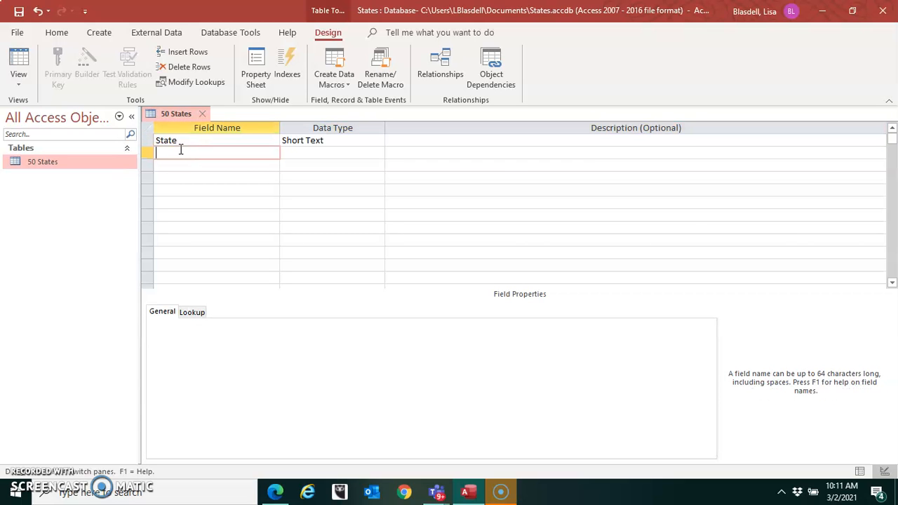
pyautogui.write('Abbreviation')
pyautogui.press('Tab')
pyautogui.press('Tab')
pyautogui.press('Tab')
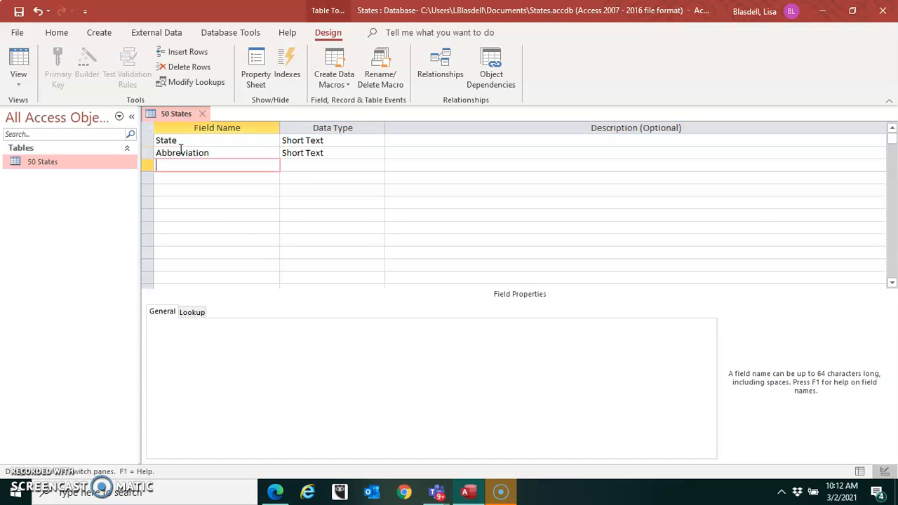
pyautogui.write('Flower')
pyautogui.press('Tab')
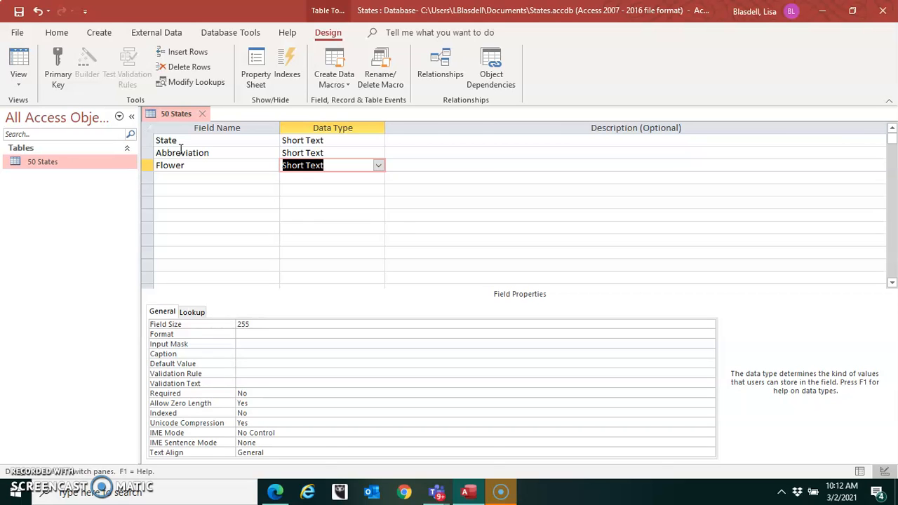
# Set the State field as the table's primary key.
pyautogui.click(163, 140)
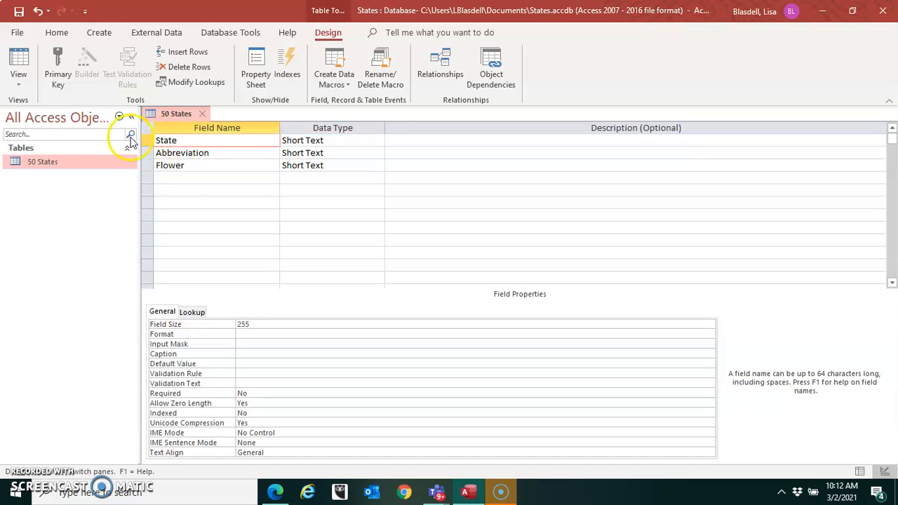
pyautogui.click(146, 139)
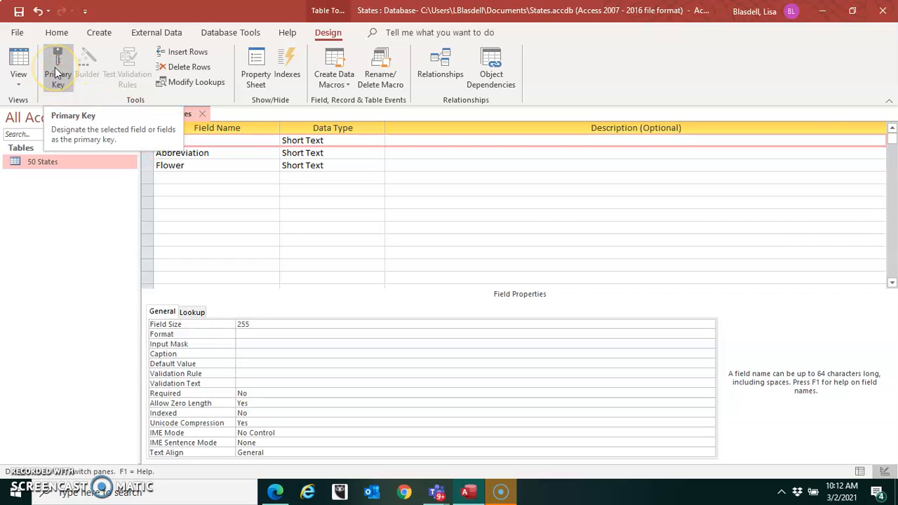
pyautogui.click(56, 73)
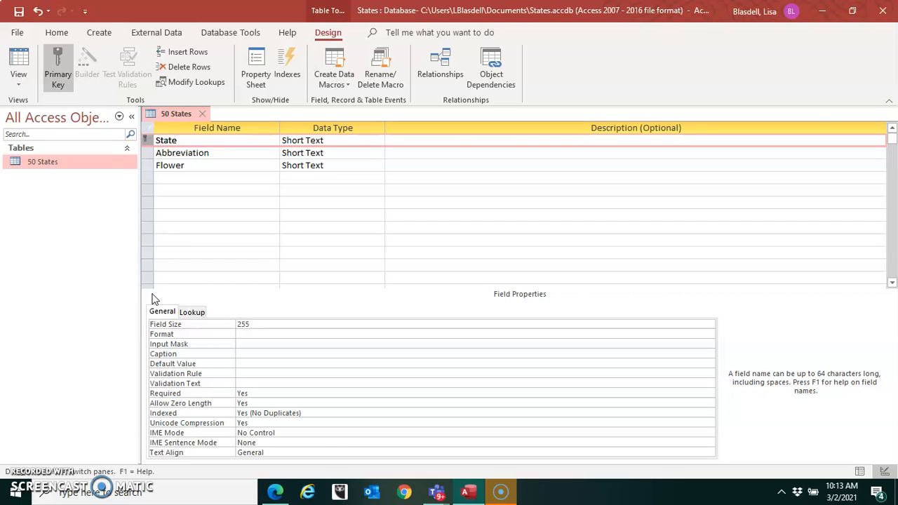
# Save the table design and switch the table to Datasheet View.
pyautogui.click(14, 75)
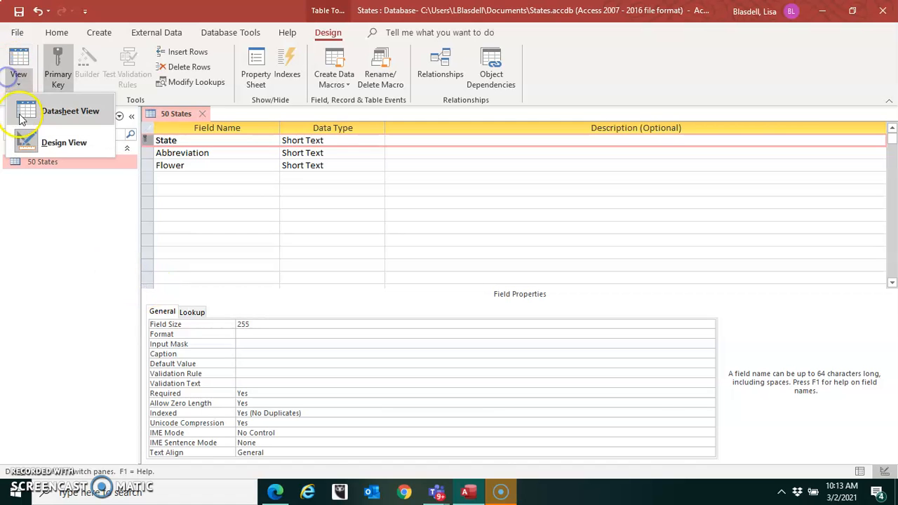
pyautogui.click(22, 116)
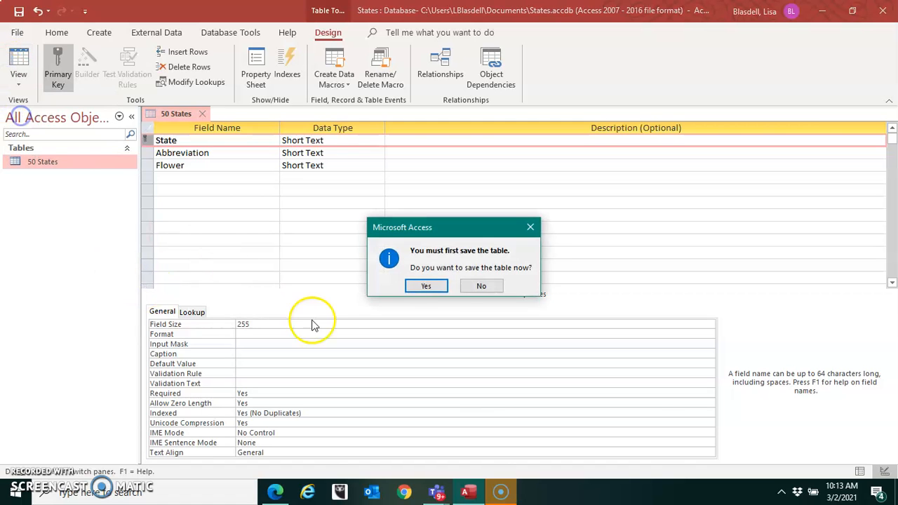
pyautogui.click(428, 287)
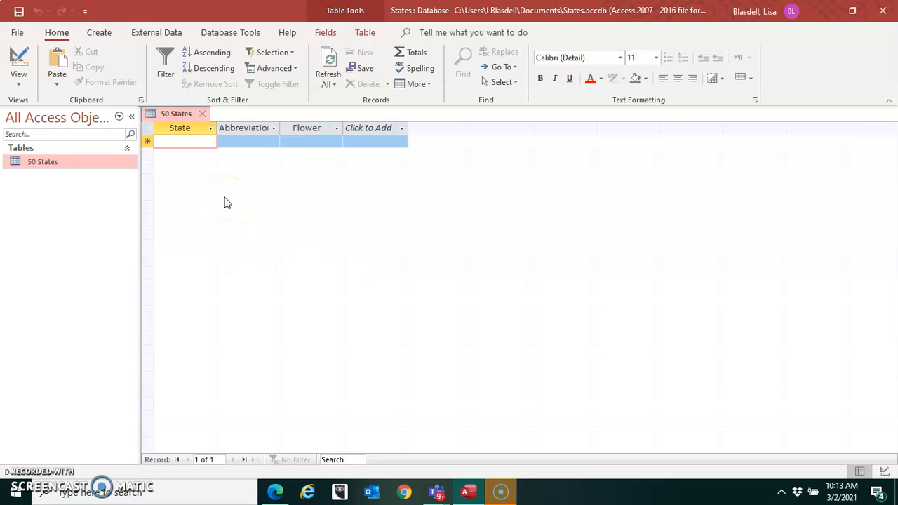
# Enter the first record as Alabama, AL, Camellia, and widen the State and Flower columns.
pyautogui.write('A')
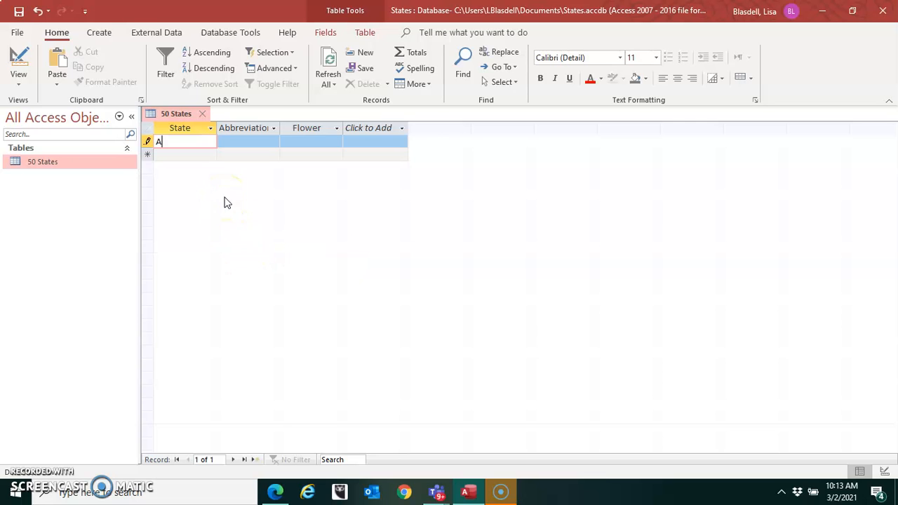
pyautogui.write('laqbama')
pyautogui.press('Tab')
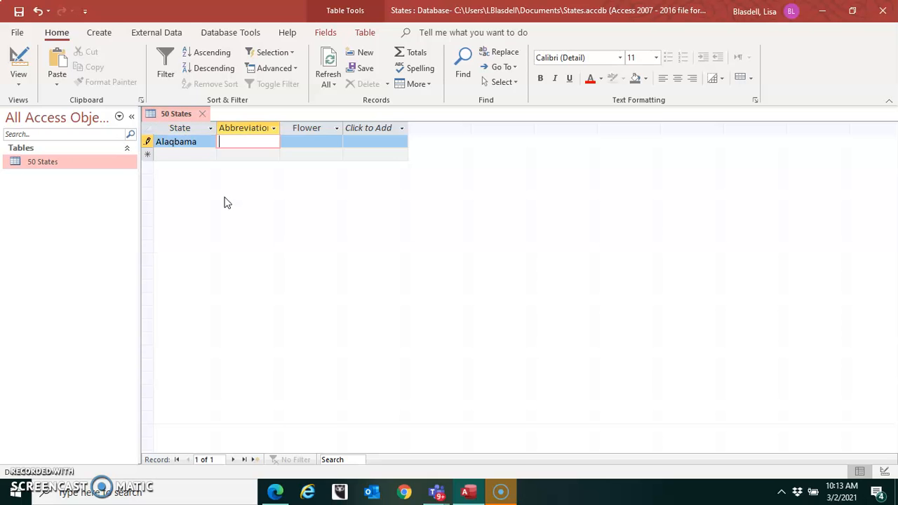
pyautogui.click(177, 143)
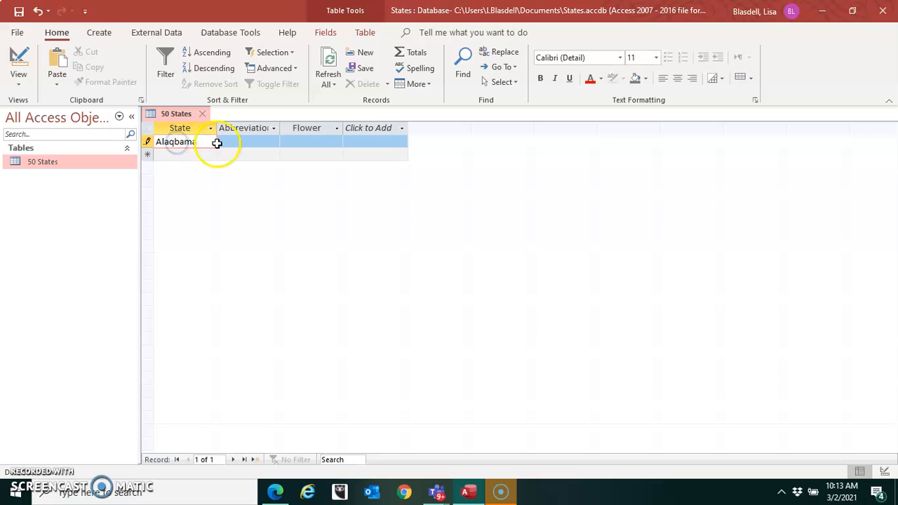
pyautogui.press('BackSpace')
pyautogui.click(243, 143)
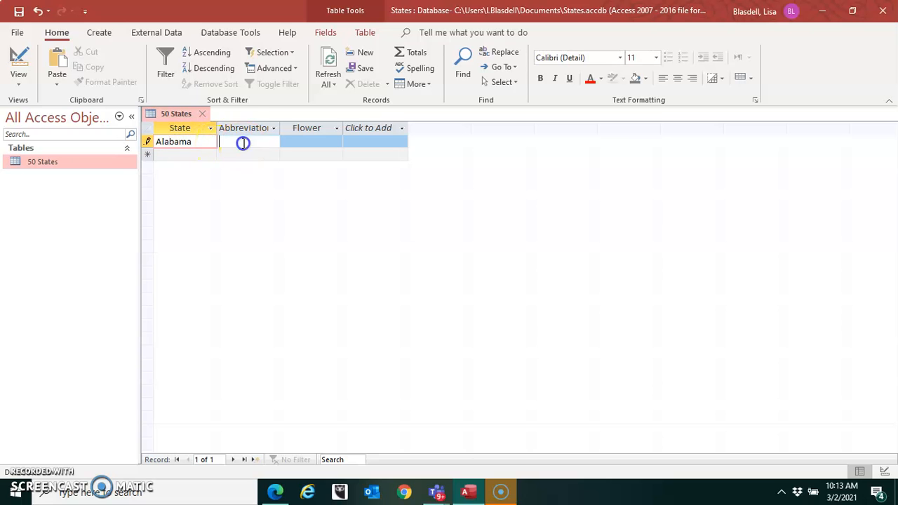
pyautogui.write('AL')
pyautogui.press('Tab')
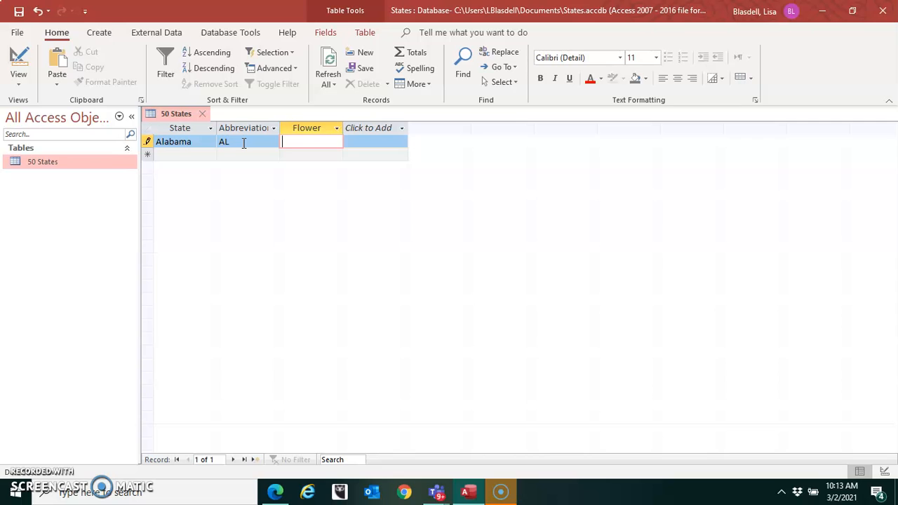
pyautogui.write('Camellia')
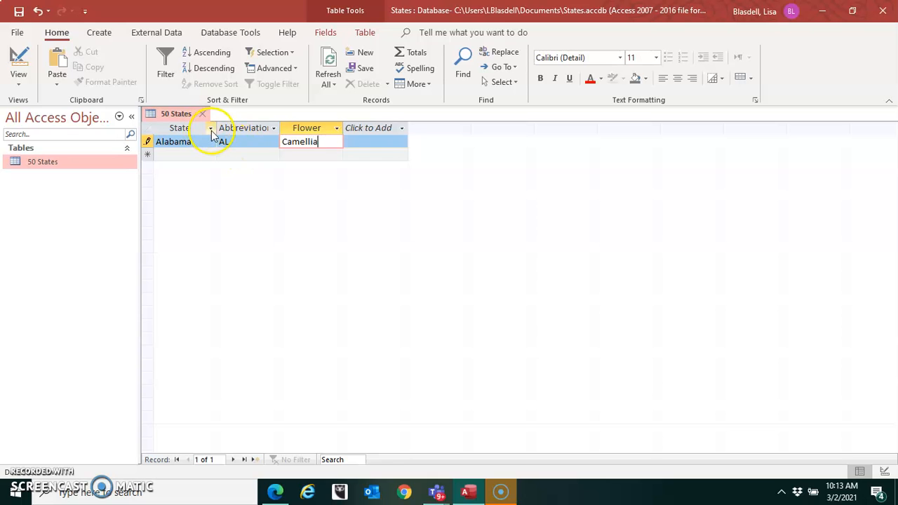
pyautogui.moveTo(218, 128); pyautogui.dragTo(240, 128)
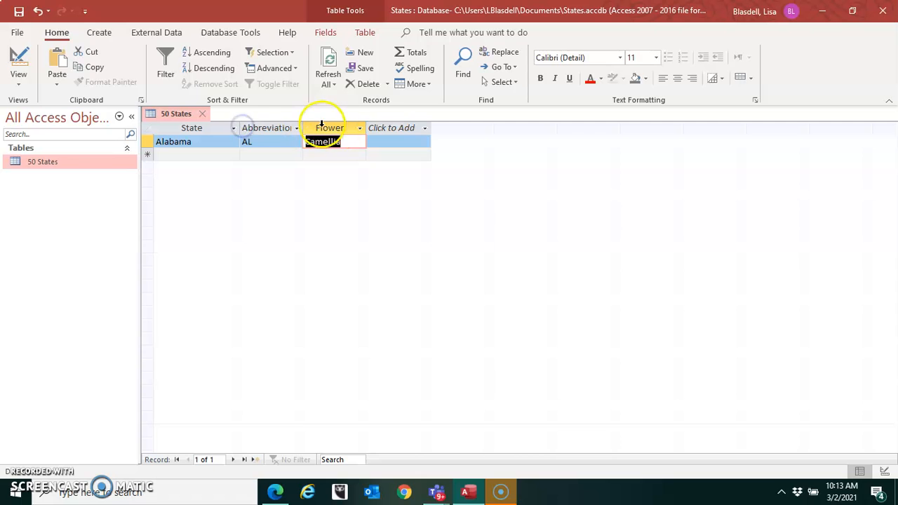
pyautogui.moveTo(366, 127); pyautogui.dragTo(459, 128)
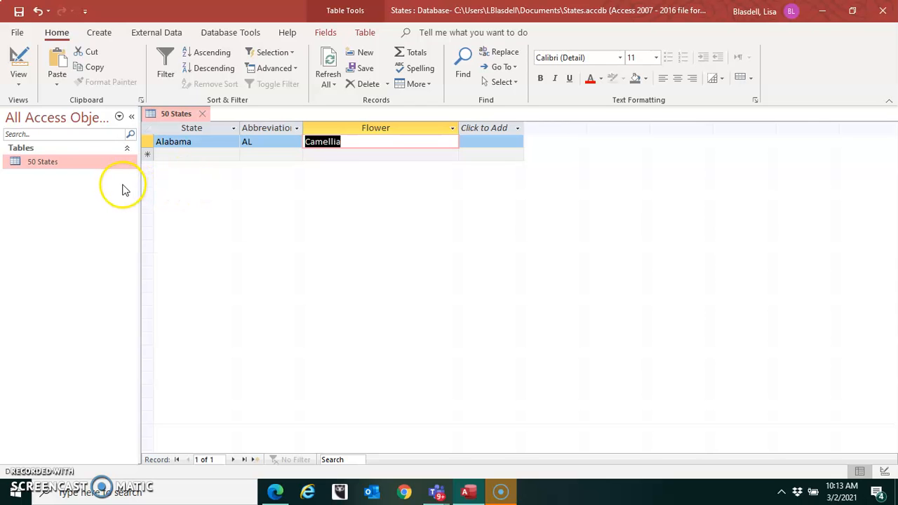
# Try to add a second record with Alabama as its State, leaving the abbreviation blank.
pyautogui.click(180, 154)
pyautogui.write('Al')
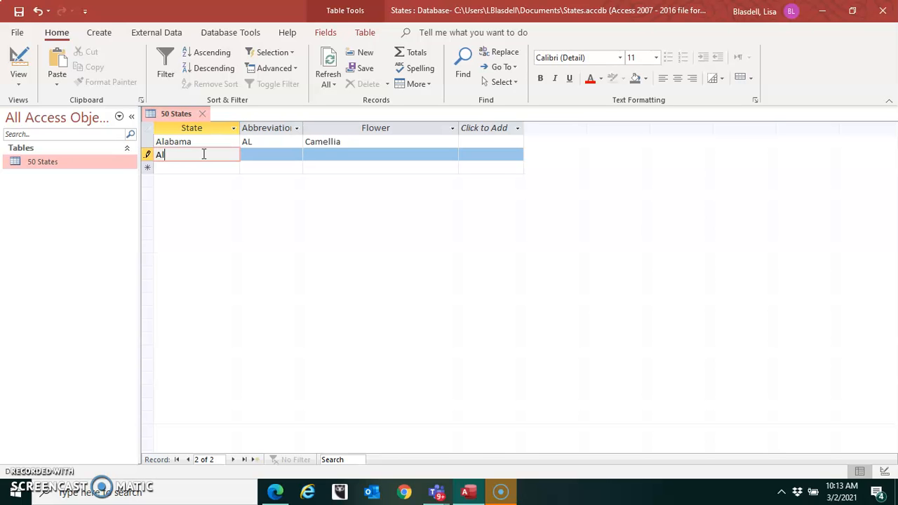
pyautogui.write('abama')
pyautogui.press('Tab')
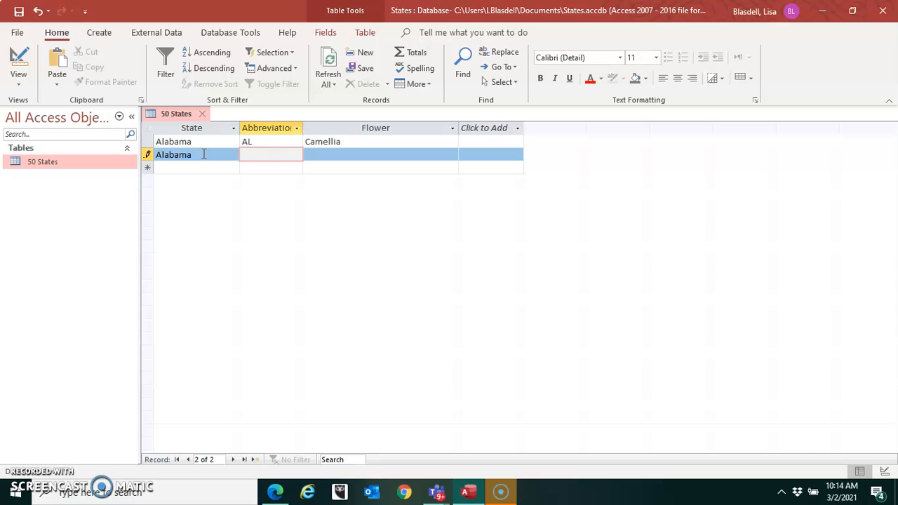
pyautogui.press('Tab')
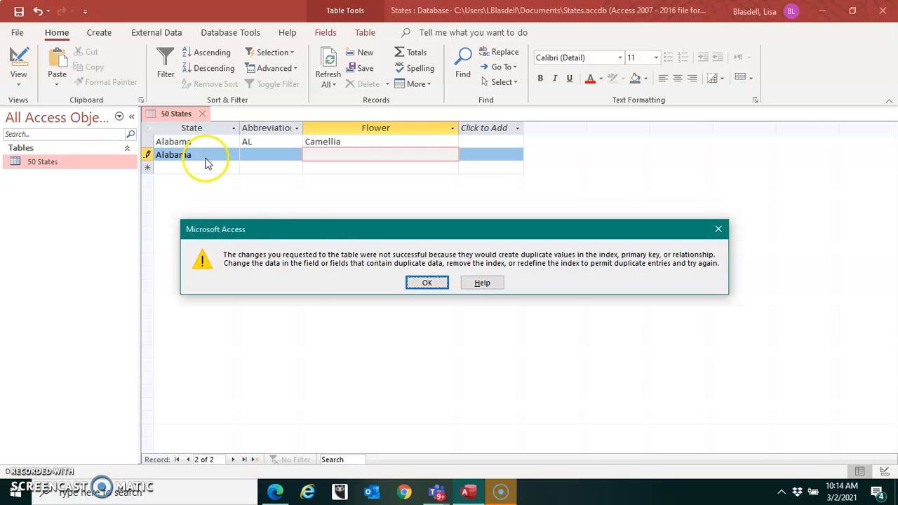
pyautogui.click(421, 283)
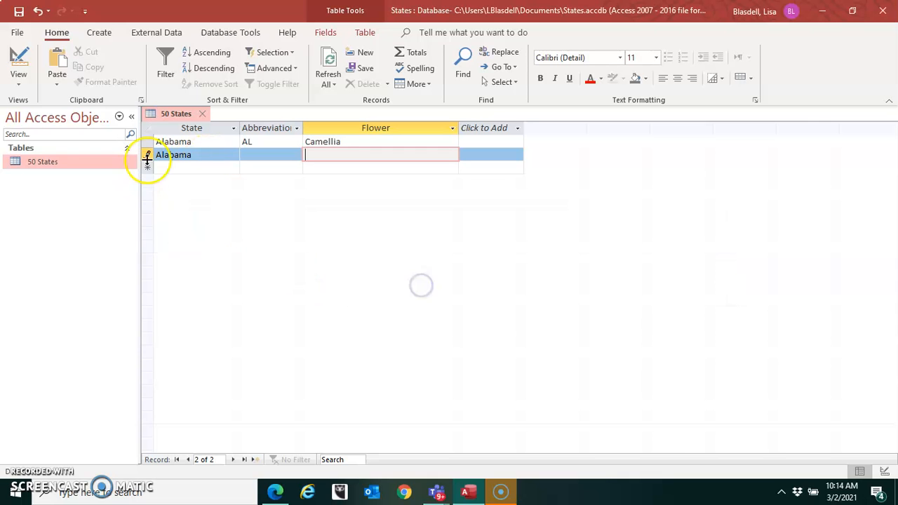
# Clear the duplicate state name from the second record's State field.
pyautogui.click(199, 155)
pyautogui.press('BackSpace')
pyautogui.press('BackSpace')
pyautogui.press('BackSpace')
pyautogui.press('BackSpace')
pyautogui.press('BackSpace')
pyautogui.press('BackSpace')
pyautogui.press('BackSpace')
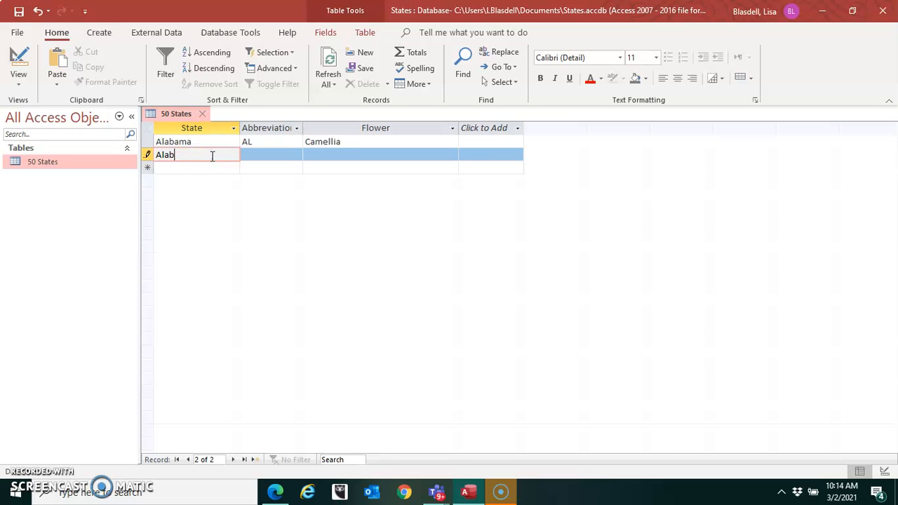